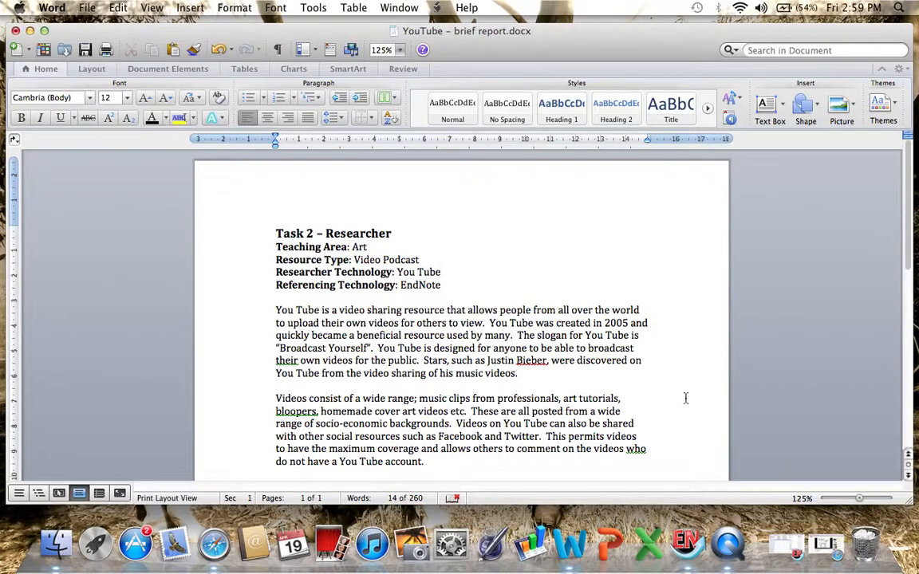
Review the How to Draw a Horse video page in Safari and read through the YouTube brief report in Word
left_click(825, 545)
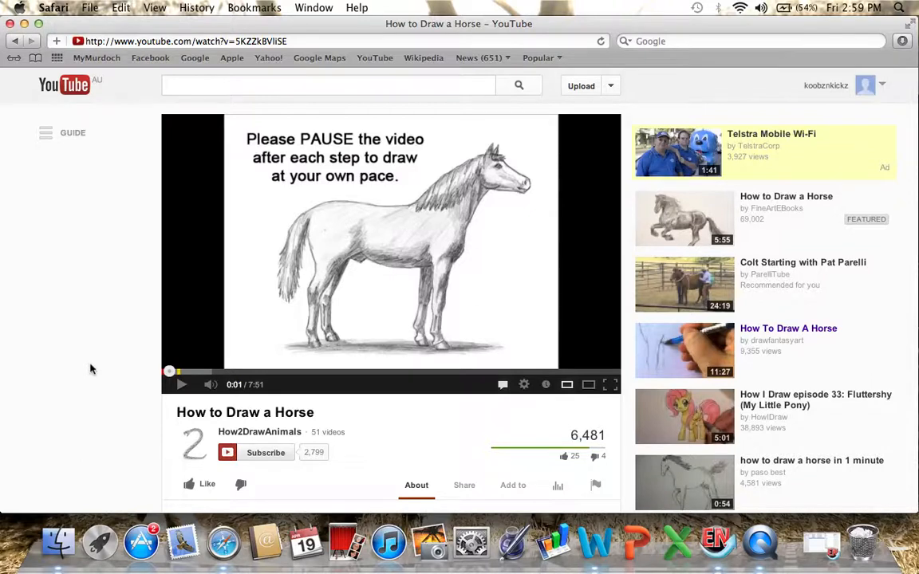
left_click(25, 25)
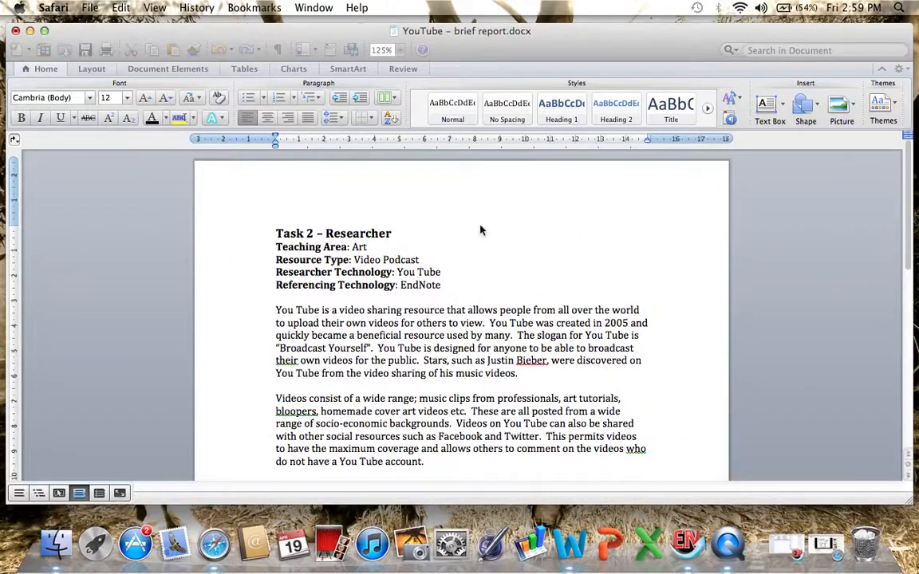
scroll(635, 322, "down", 3)
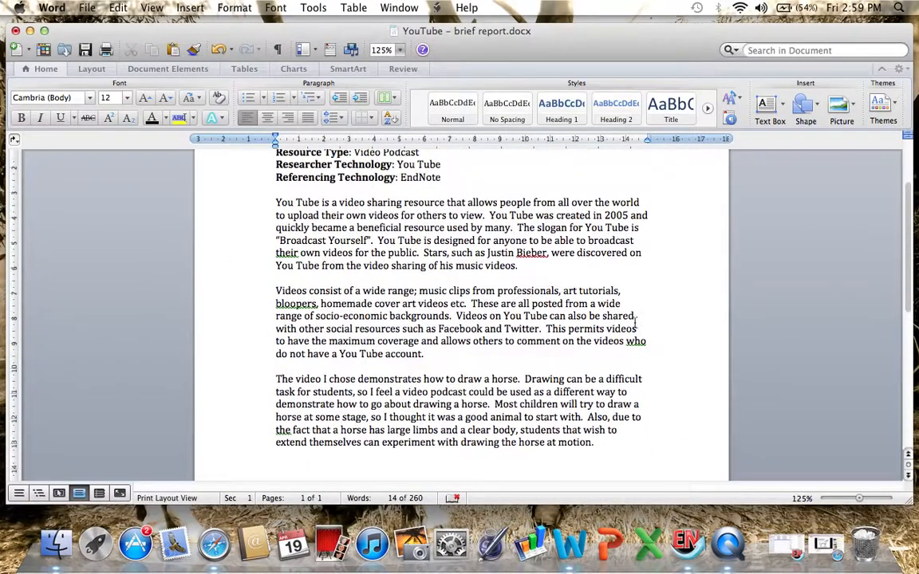
scroll(635, 323, "up", 1)
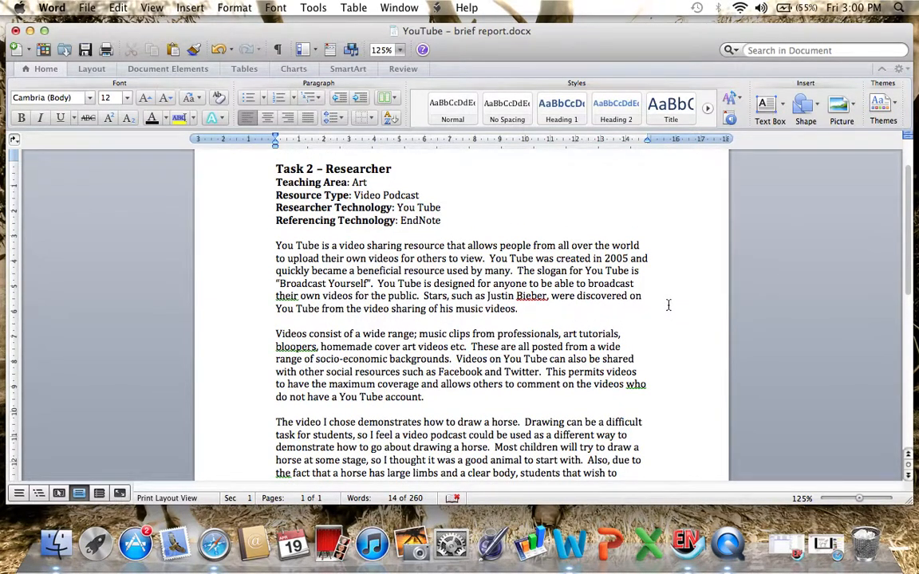
scroll(669, 304, "down", 2)
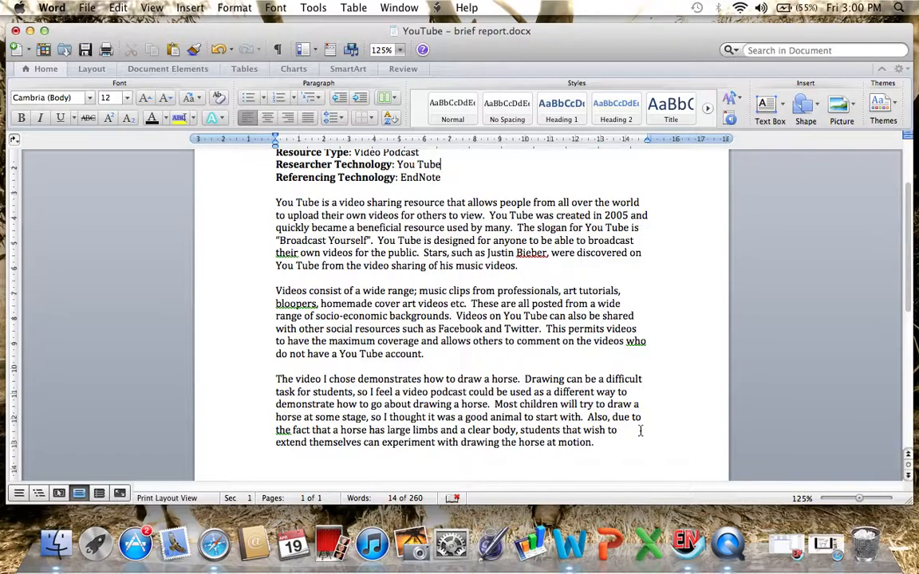
scroll(648, 444, "down", 2)
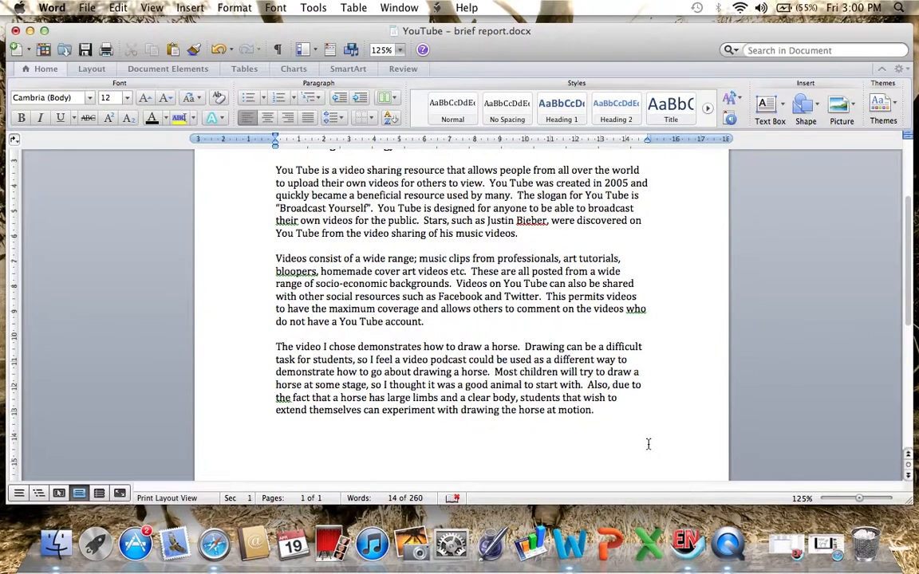
left_click(611, 411)
scroll(610, 409, "up", 5)
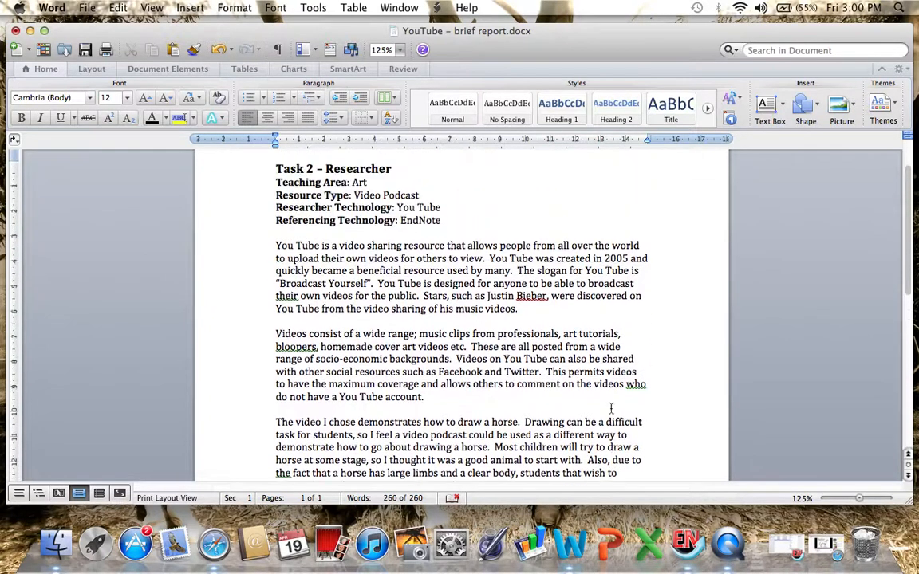
Switch to the EndNote library and create a new reference with the reference type Web Page
left_click(688, 546)
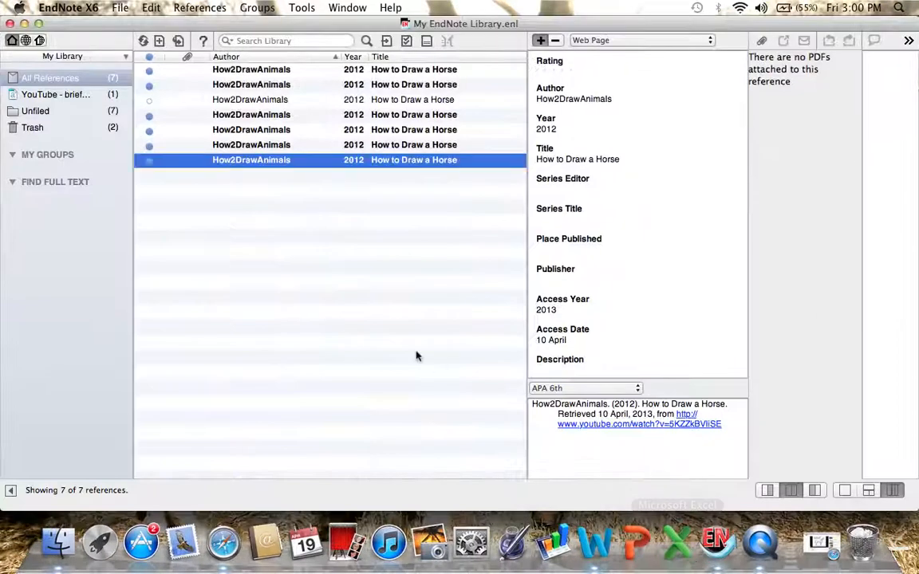
left_click(416, 355)
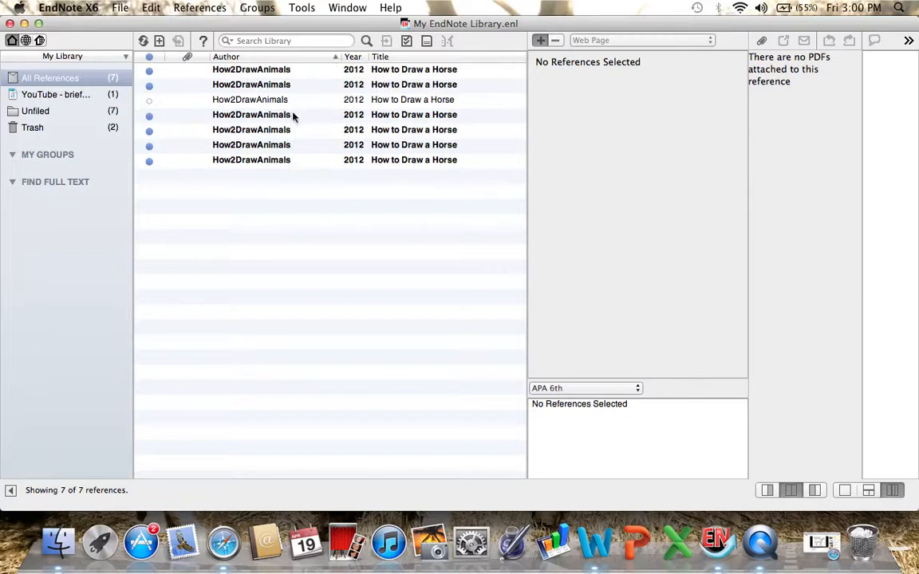
left_click(159, 43)
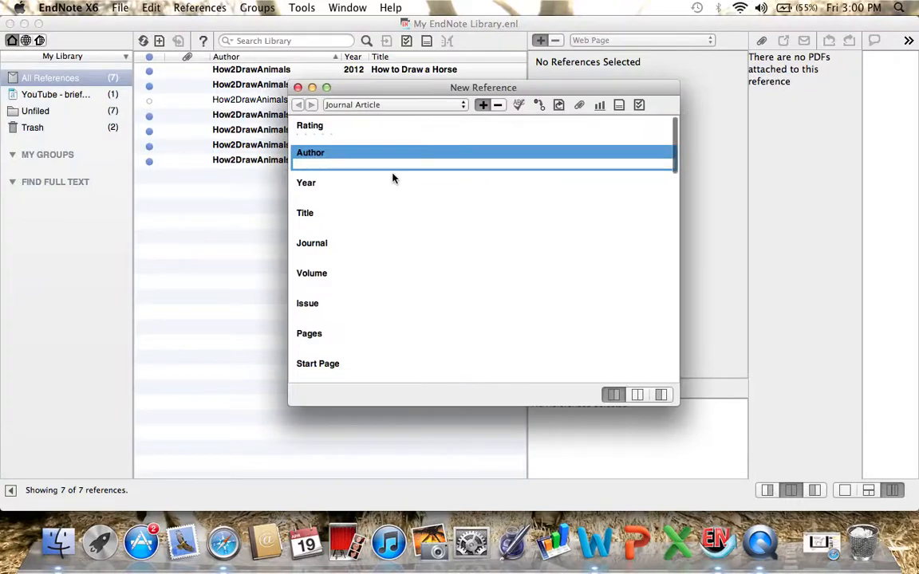
left_click(465, 108)
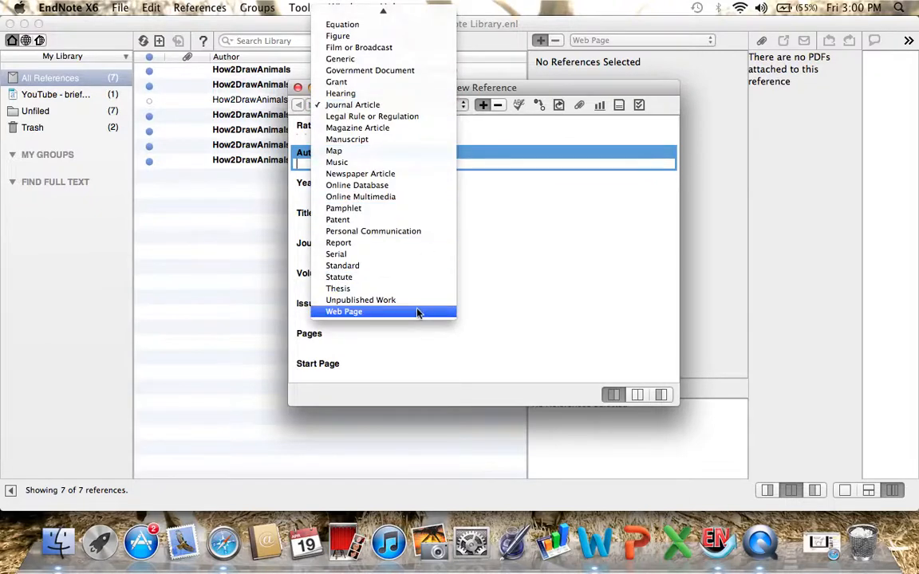
left_click(390, 314)
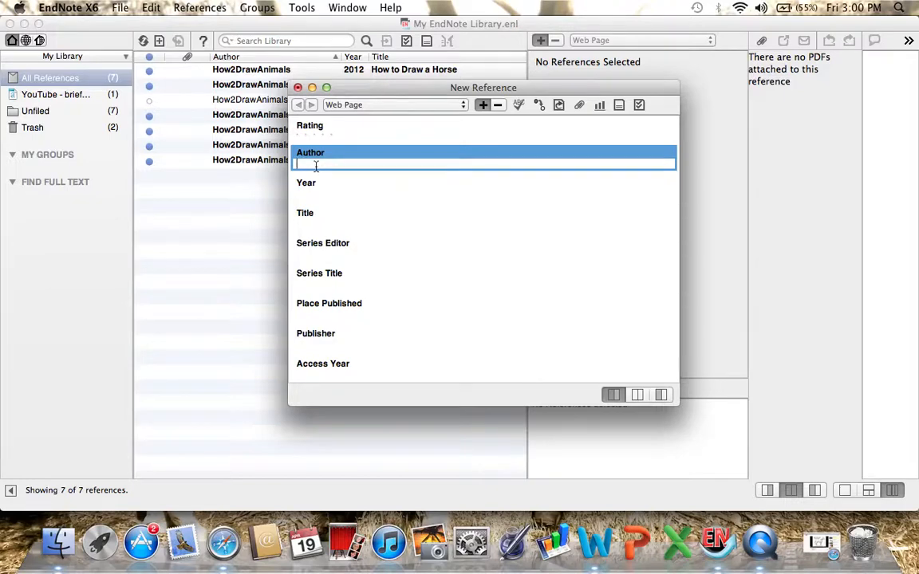
Copy the channel name How2DrawAnimals from the YouTube page in Safari into the reference's Author field and set the Year to 2012
left_click(826, 549)
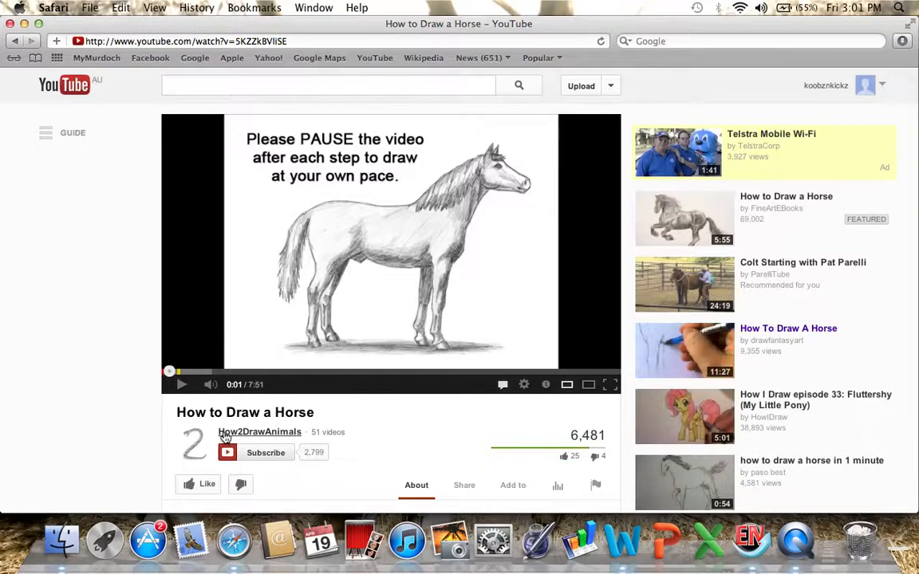
left_click_drag(223, 431, 303, 437)
key("super+c")
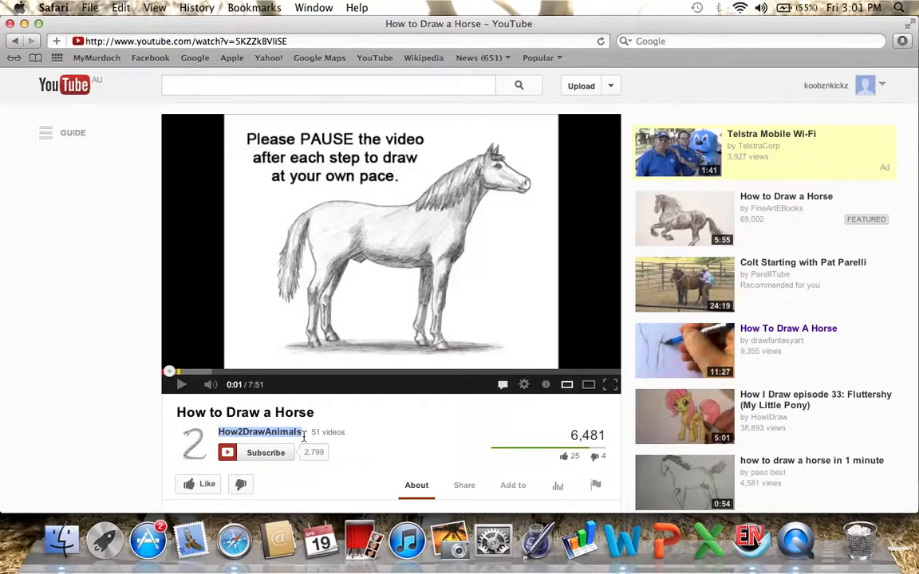
left_click(134, 402)
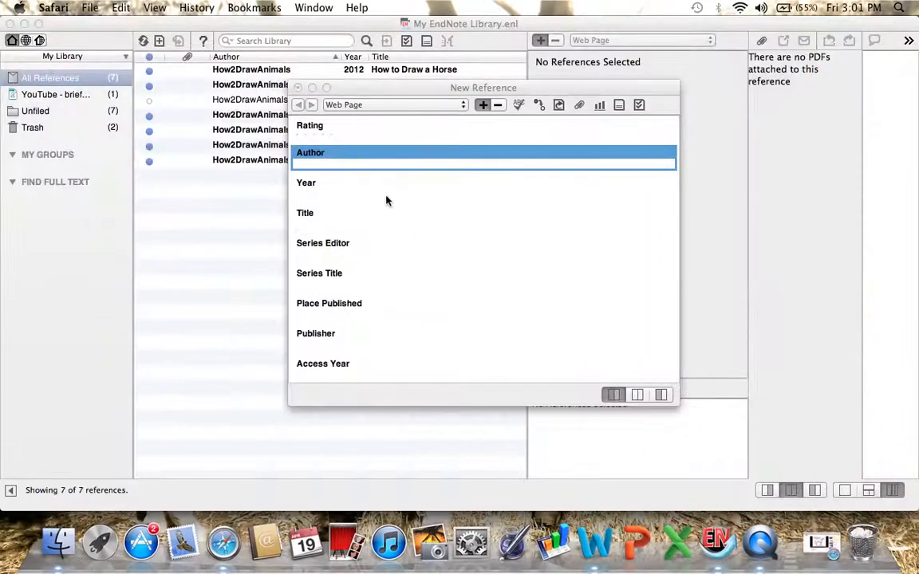
left_click(342, 162)
key("super+v")
left_click(322, 197)
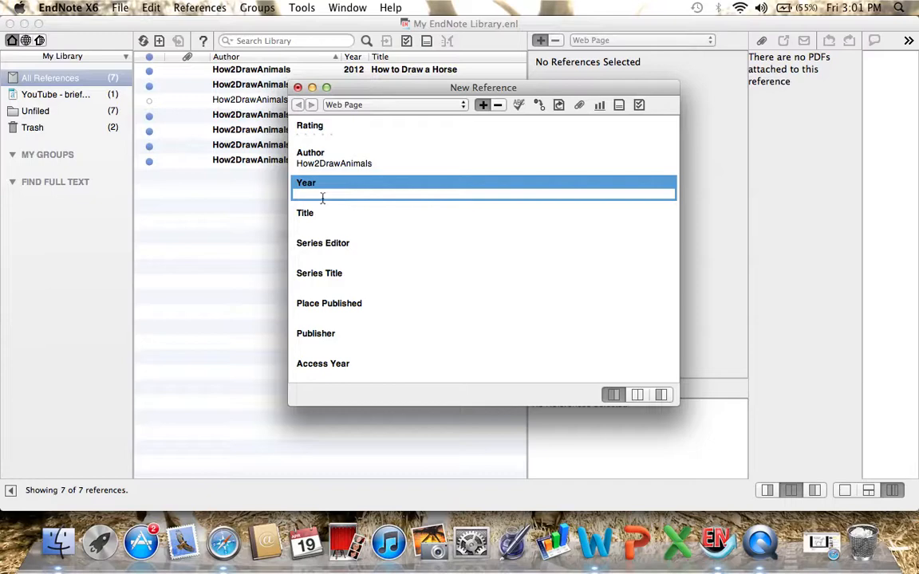
type("2012")
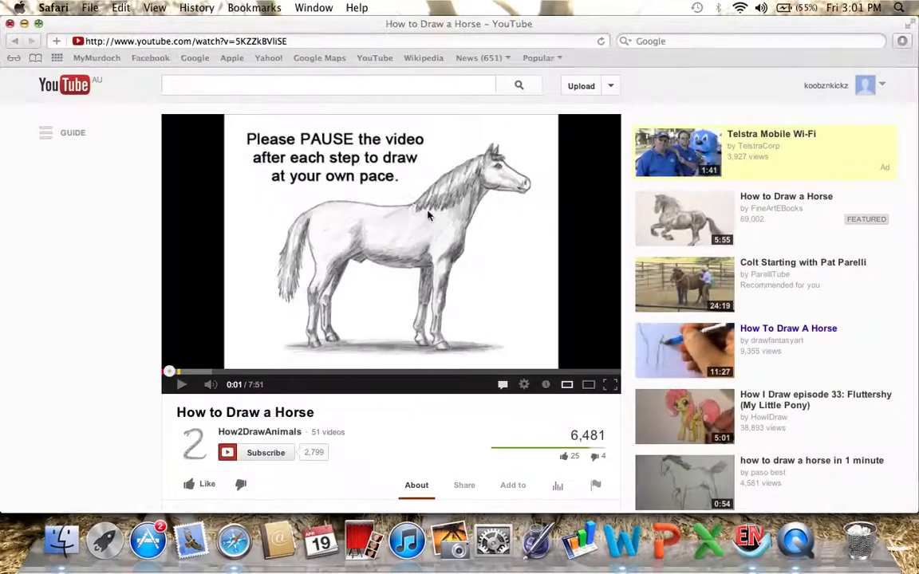
Copy the video title "How to Draw a Horse" from the YouTube page into the new reference's Title field
scroll(112, 363, "down", 3)
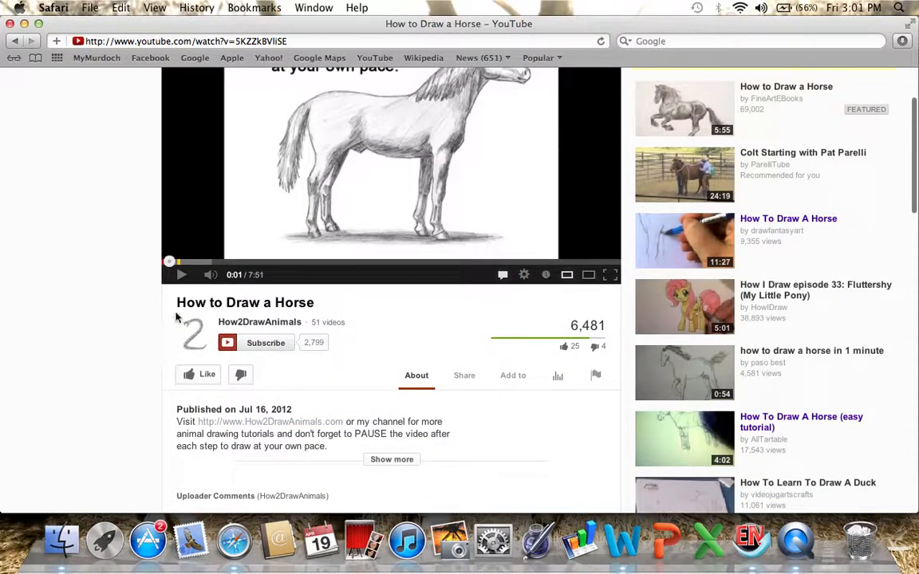
left_click_drag(176, 301, 318, 303)
key("super+c")
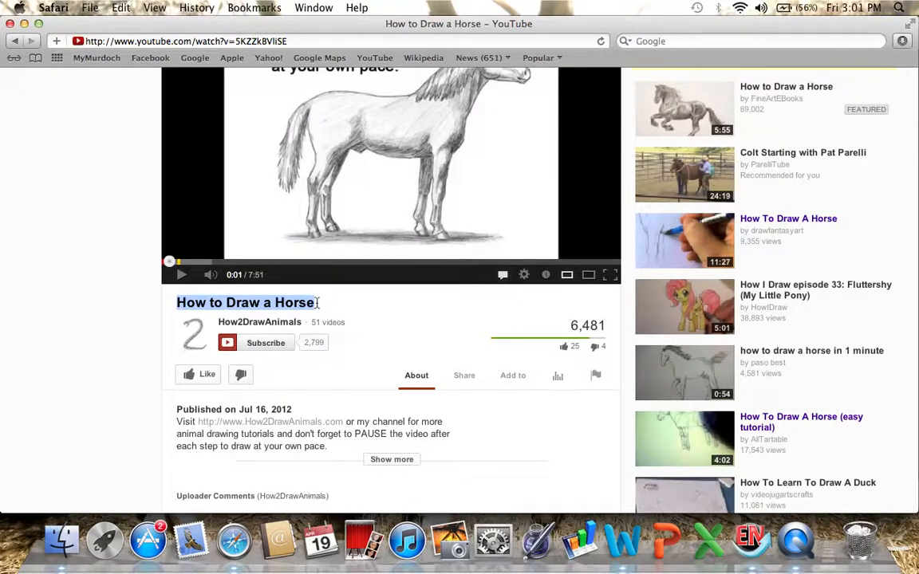
left_click(24, 24)
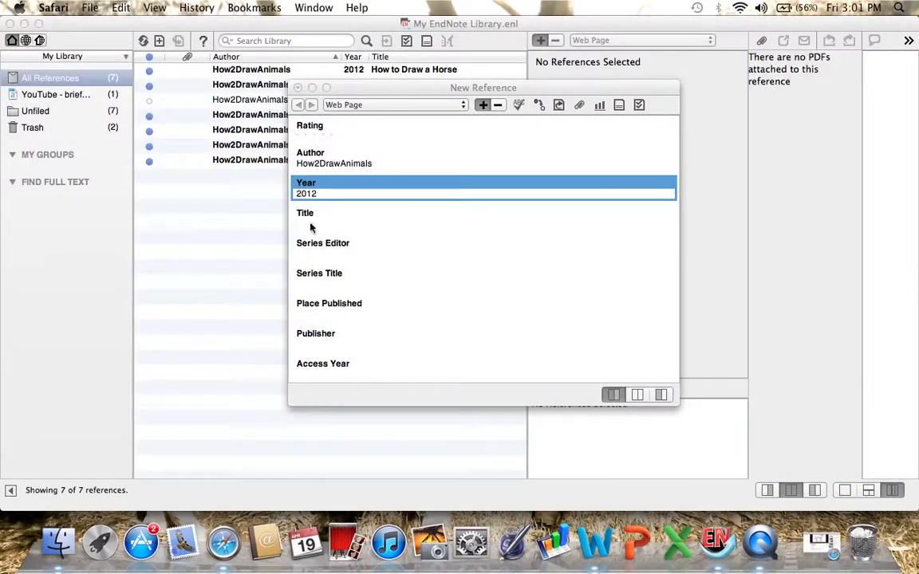
left_click(309, 224)
key("super+v")
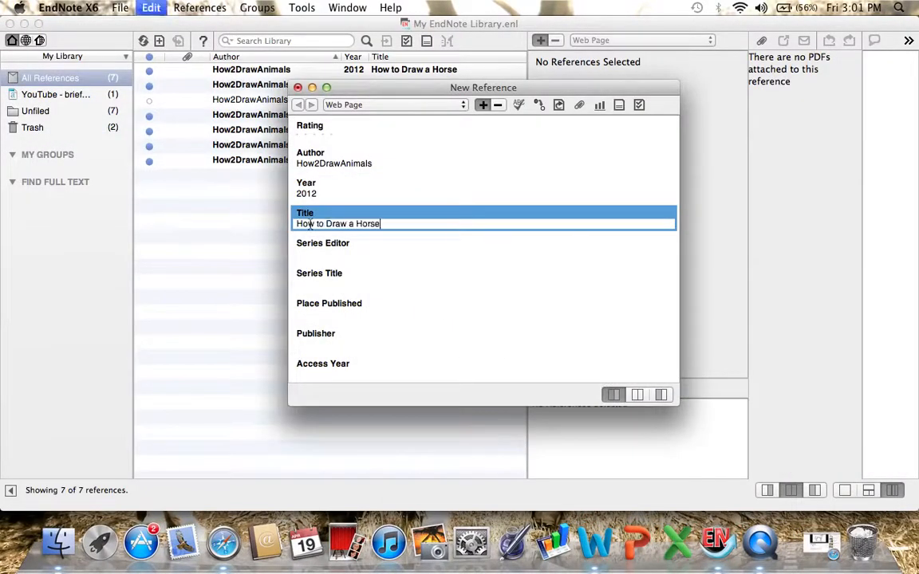
Set the reference's Access Year to 2013 and its Access Date to 10 April
scroll(359, 297, "down", 3)
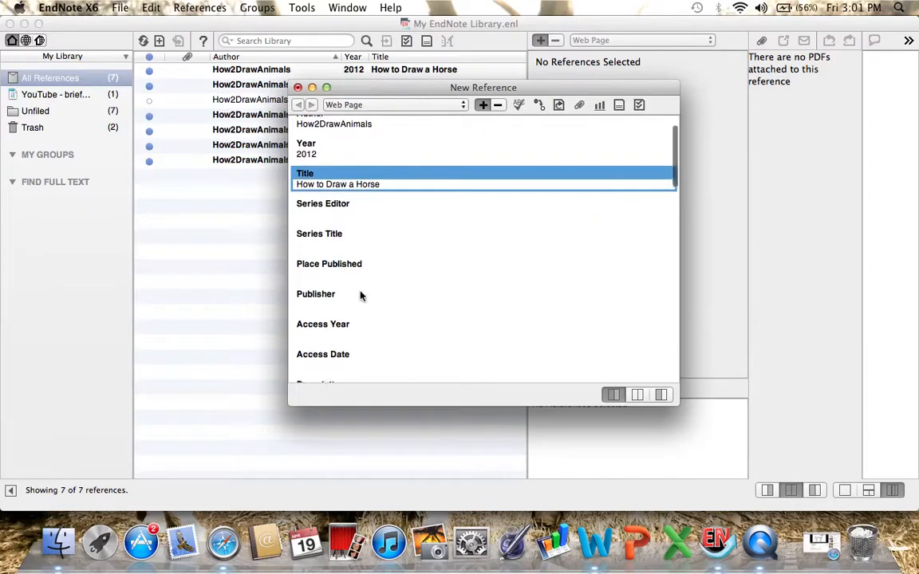
left_click(319, 303)
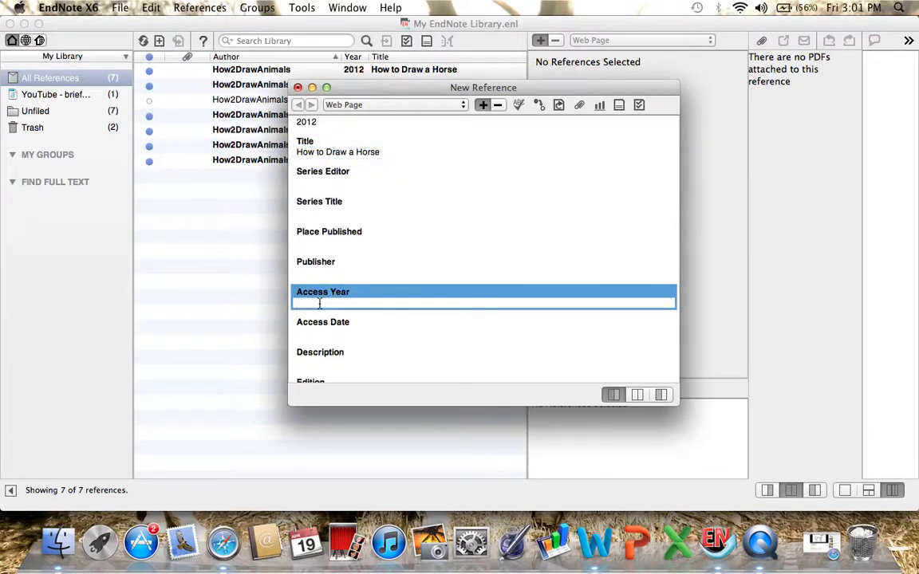
type("2013")
left_click(306, 334)
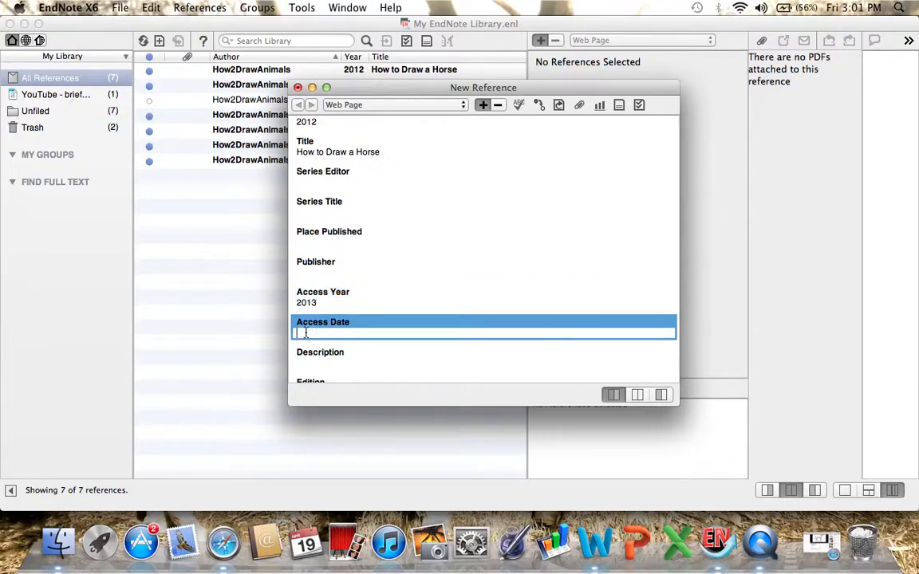
type("10 April")
Copy the YouTube video's web address from Safari into the URL field of the EndNote reference
scroll(349, 349, "down", 5)
scroll(351, 349, "down", 7)
scroll(351, 349, "down", 5)
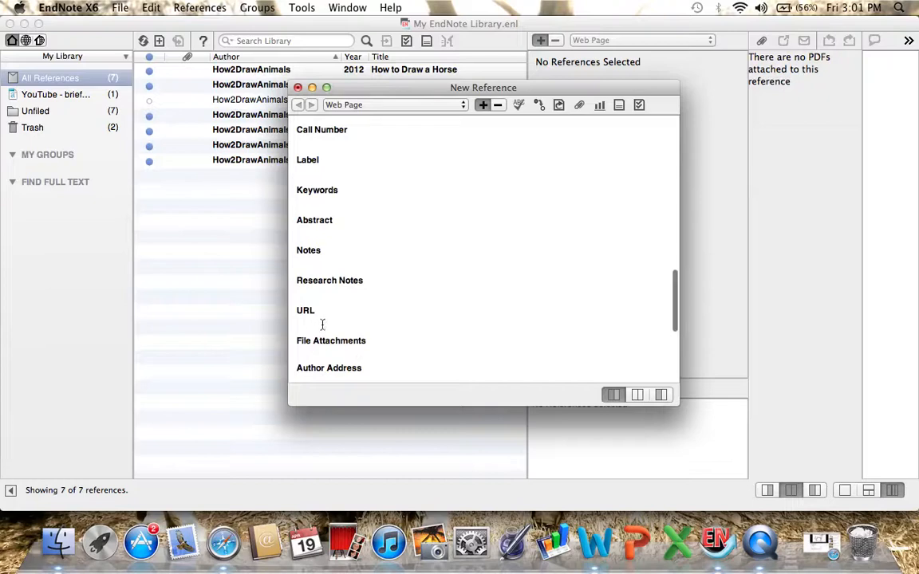
left_click(323, 324)
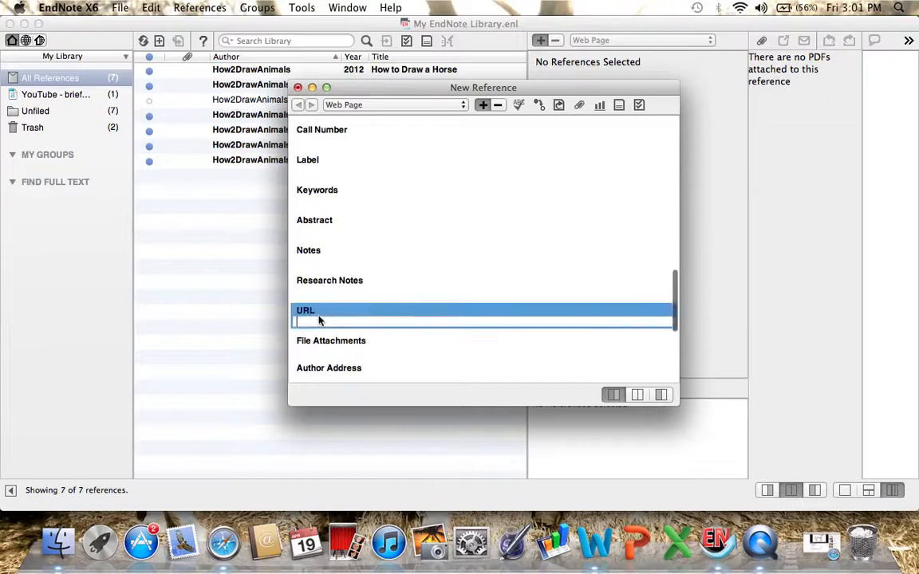
left_click(818, 545)
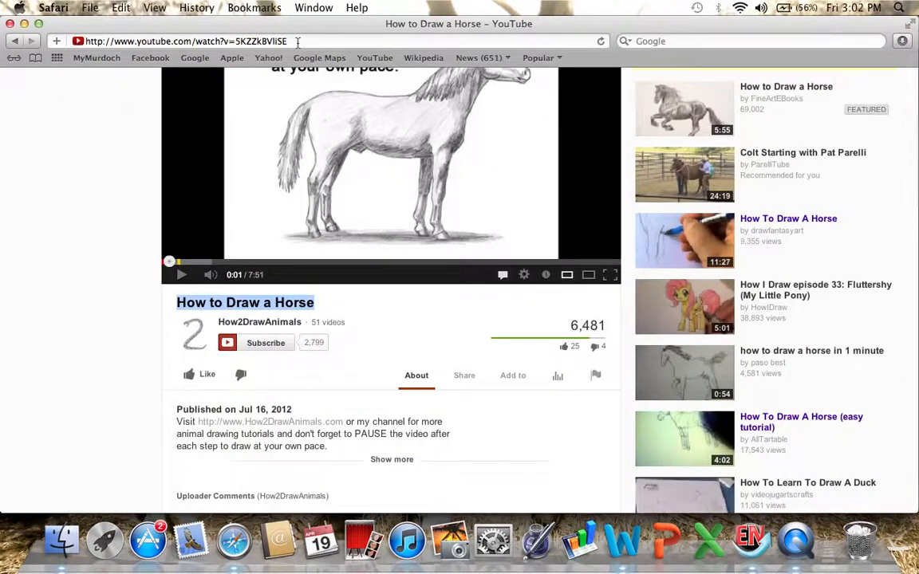
left_click(296, 41)
key("super+a")
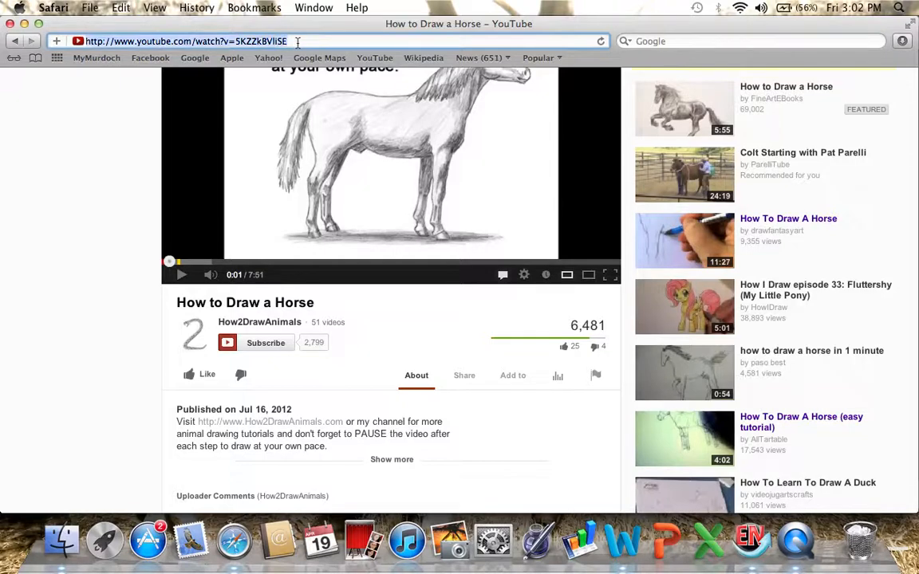
key("super+c")
left_click(24, 23)
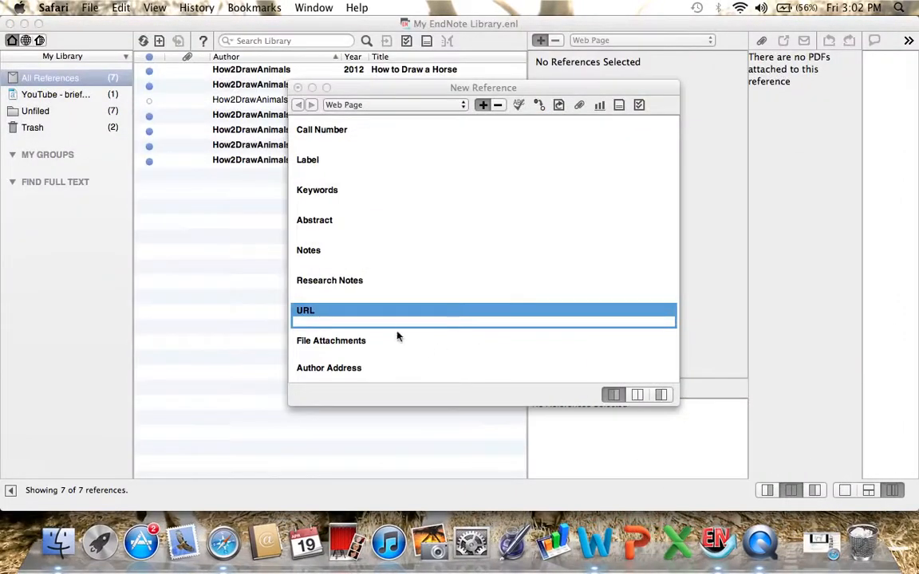
left_click(375, 319)
key("super+v")
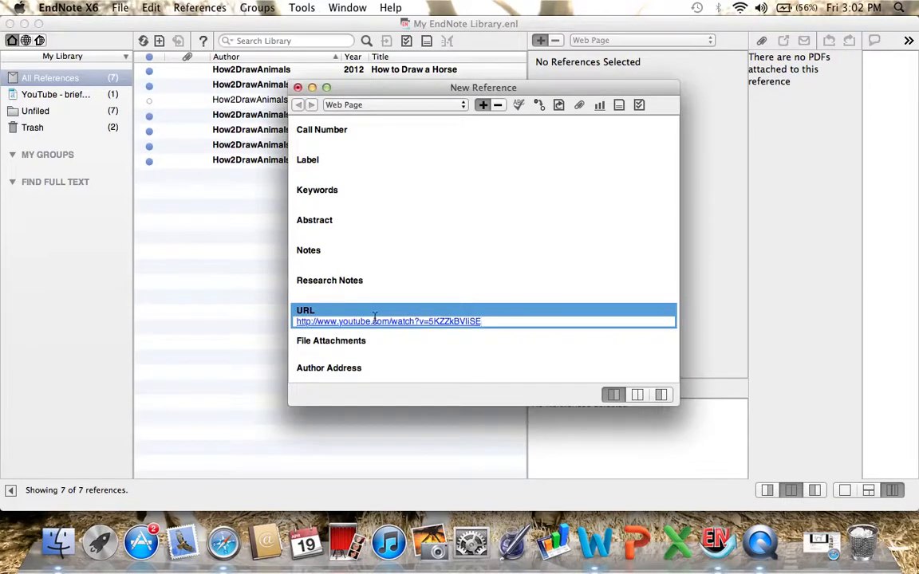
Check the completed fields of the new web page reference, close it and save it to the library
scroll(460, 348, "down", 3)
scroll(461, 349, "up", 2)
scroll(462, 348, "up", 5)
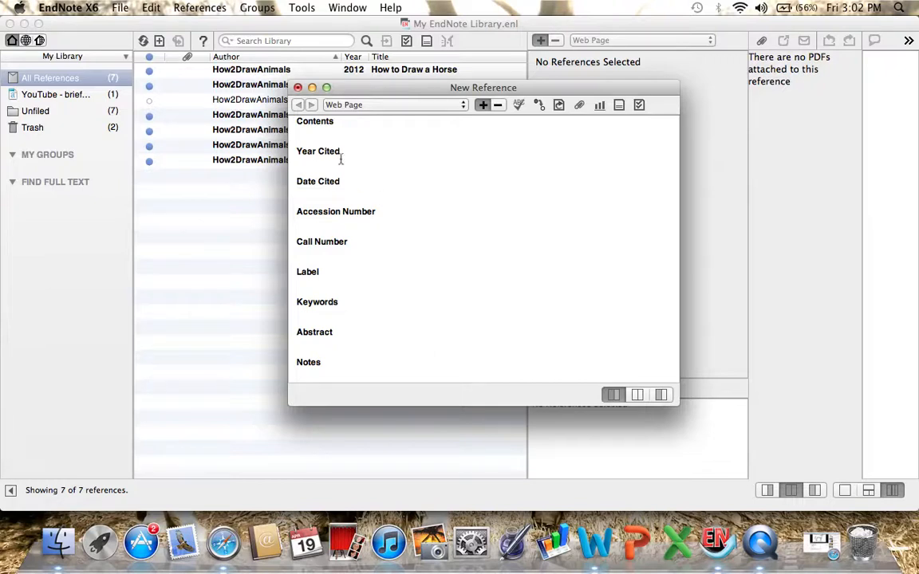
scroll(384, 263, "up", 3)
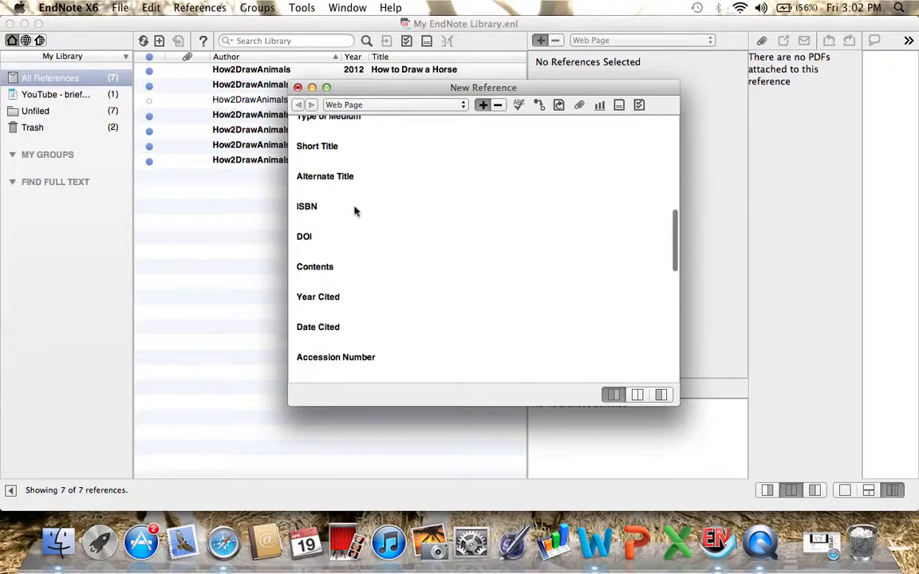
scroll(354, 211, "up", 5)
scroll(354, 213, "up", 1)
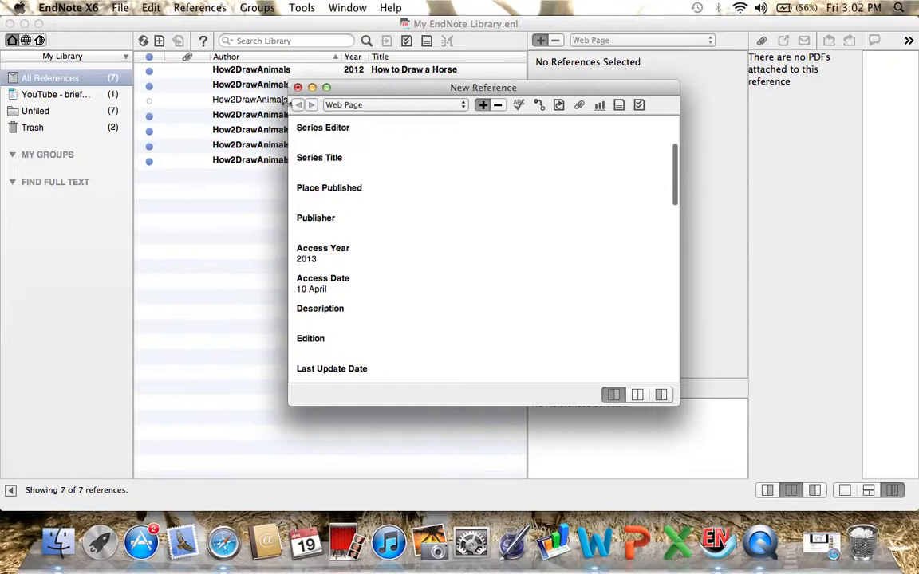
left_click(297, 87)
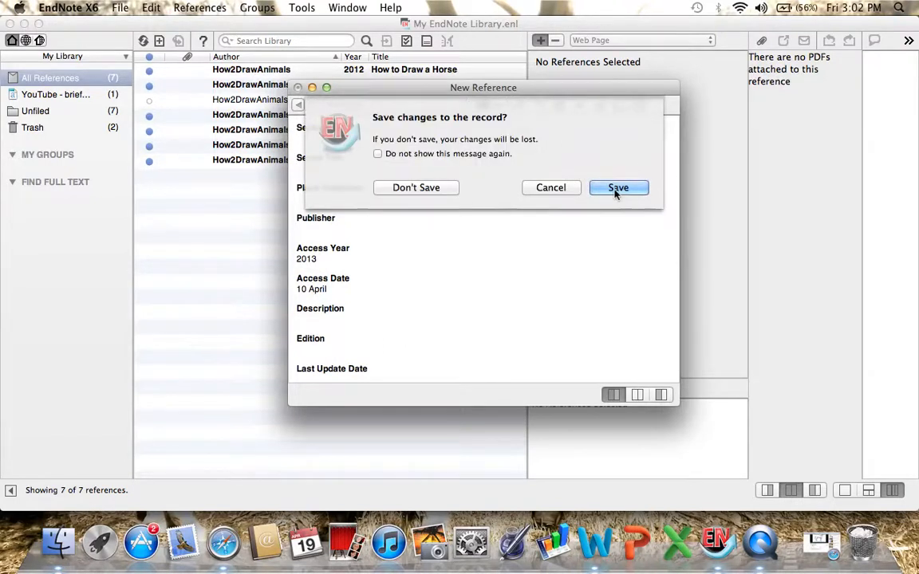
left_click(616, 188)
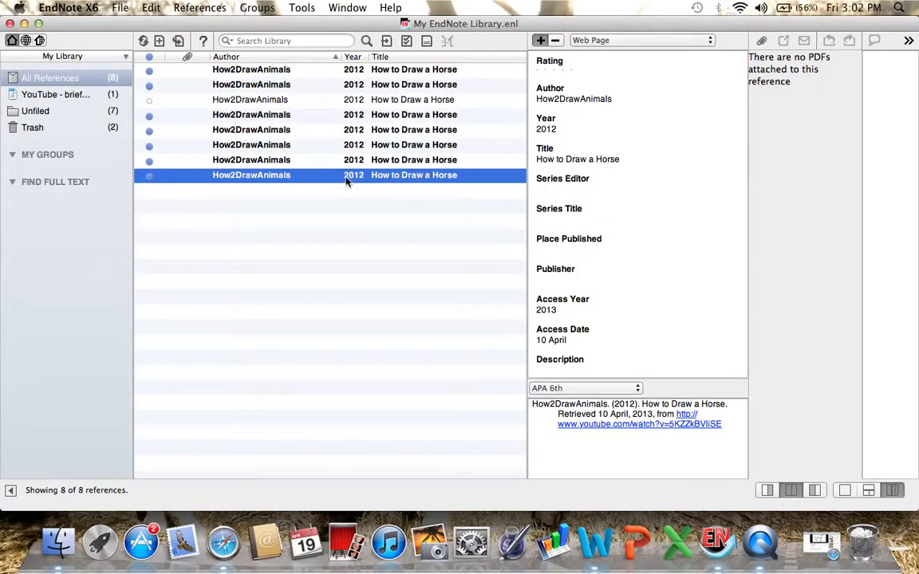
Switch the output style of the reference preview to Annotated
left_click(634, 453)
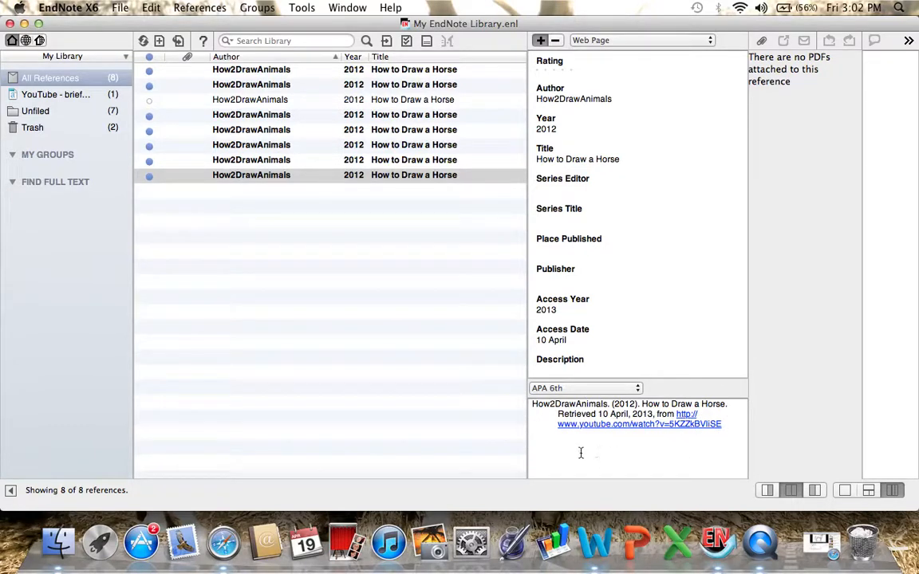
left_click(638, 390)
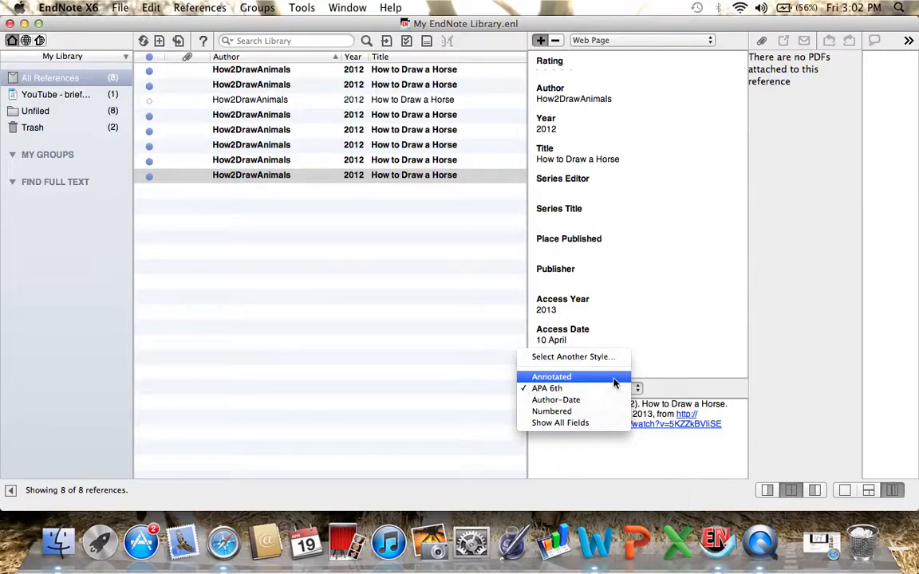
left_click(614, 376)
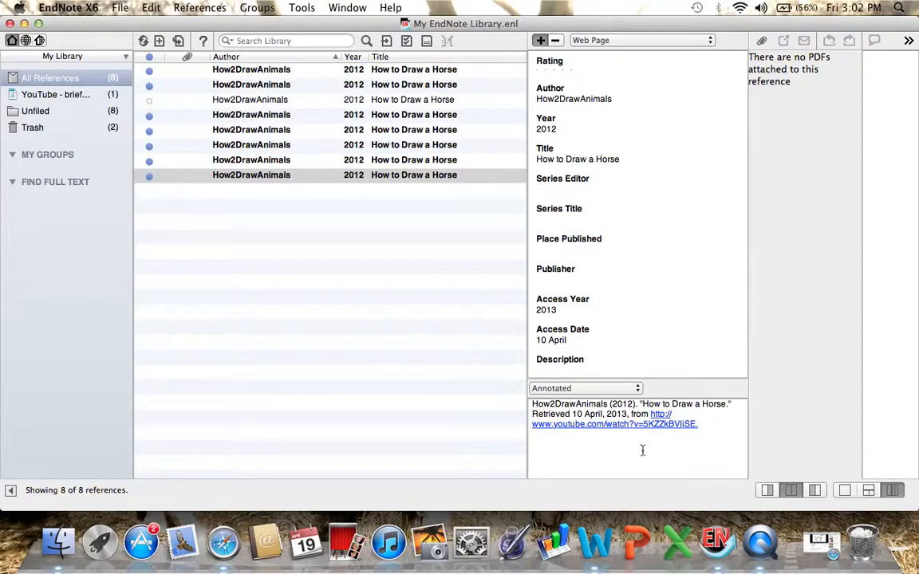
Choose APA 6th from the full list of output styles for the reference preview
left_click(638, 391)
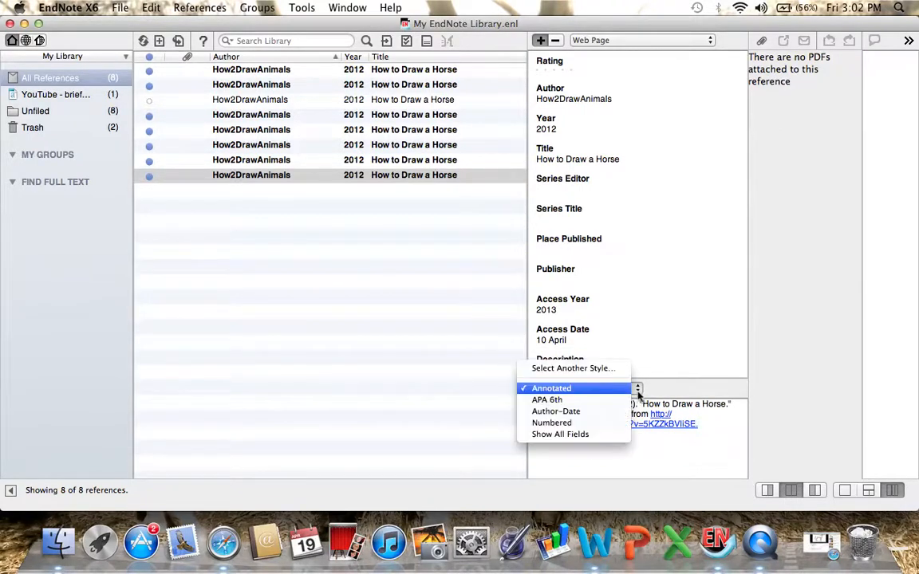
left_click(564, 370)
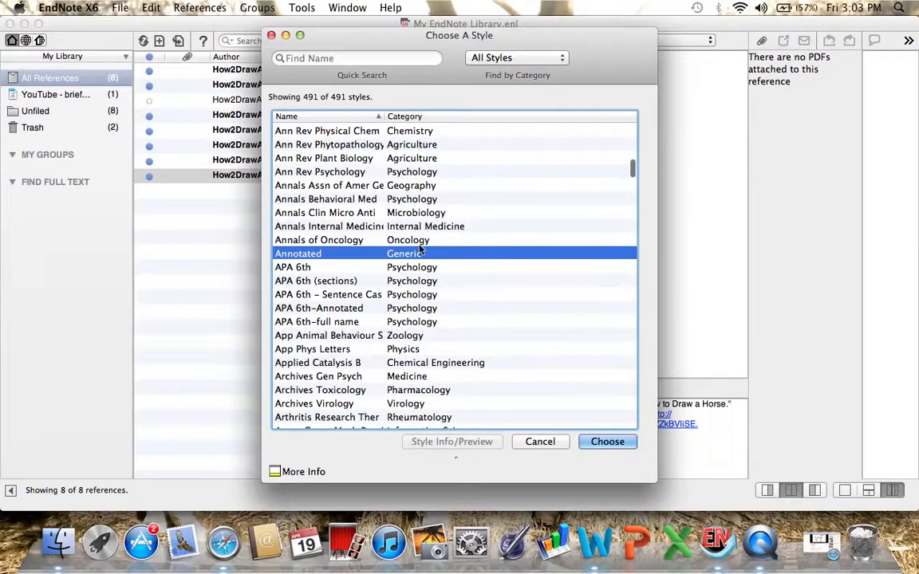
scroll(422, 251, "down", 3)
scroll(420, 249, "up", 5)
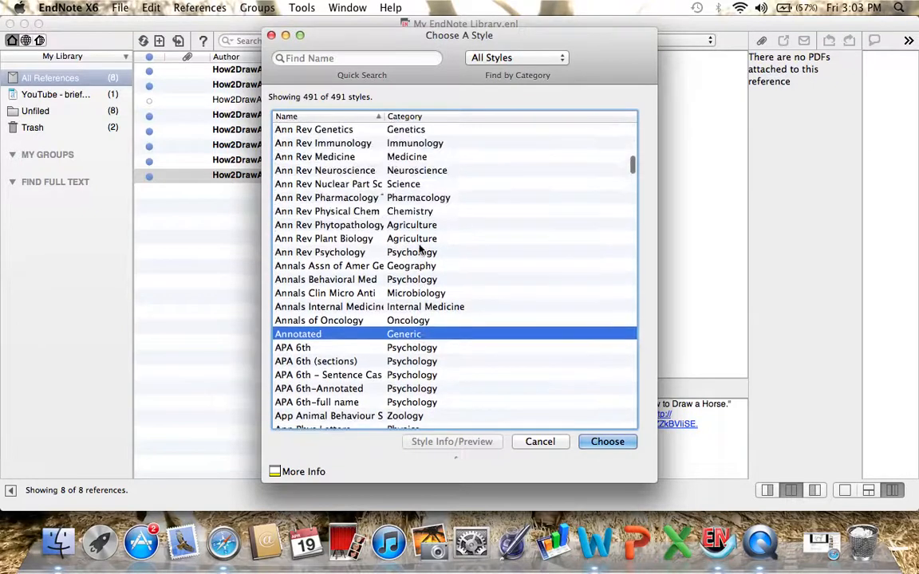
scroll(420, 250, "down", 5)
scroll(421, 249, "up", 2)
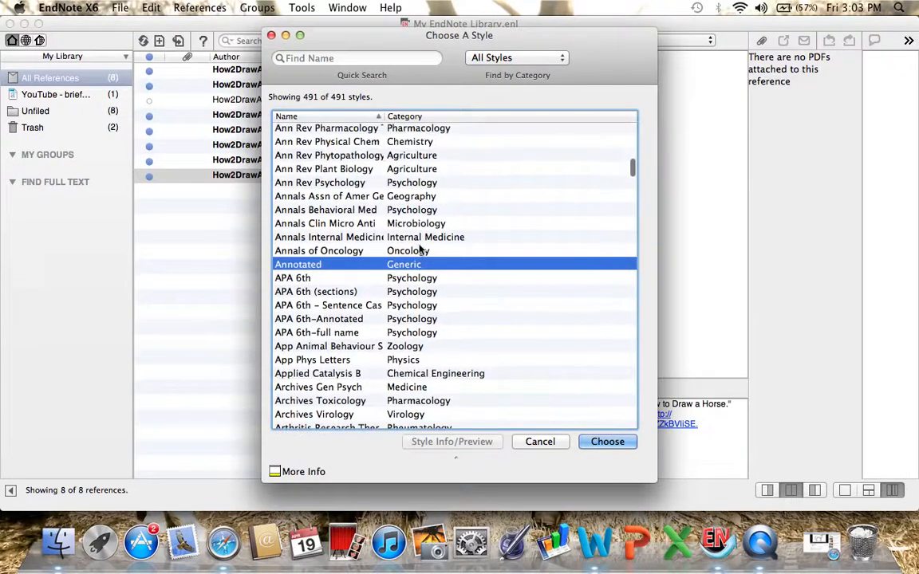
scroll(420, 250, "up", 1)
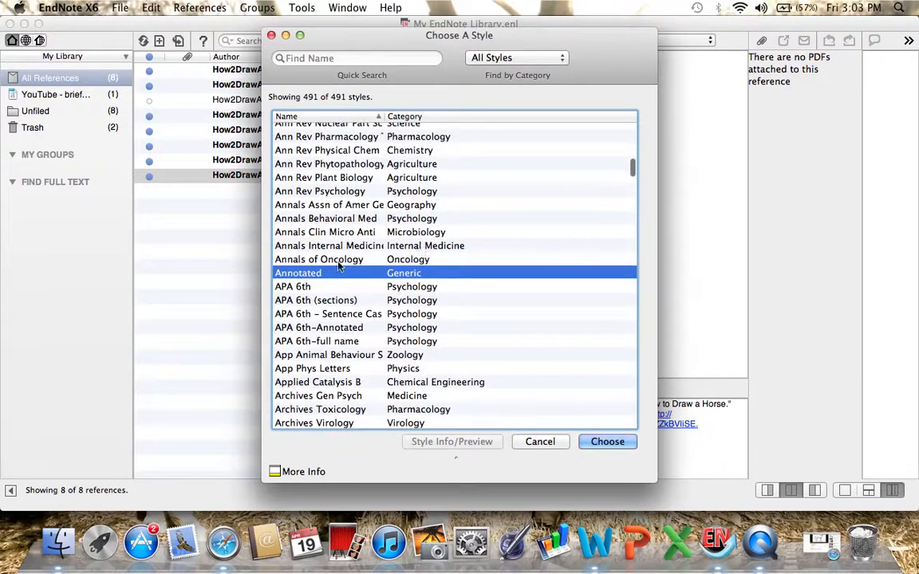
left_click(303, 287)
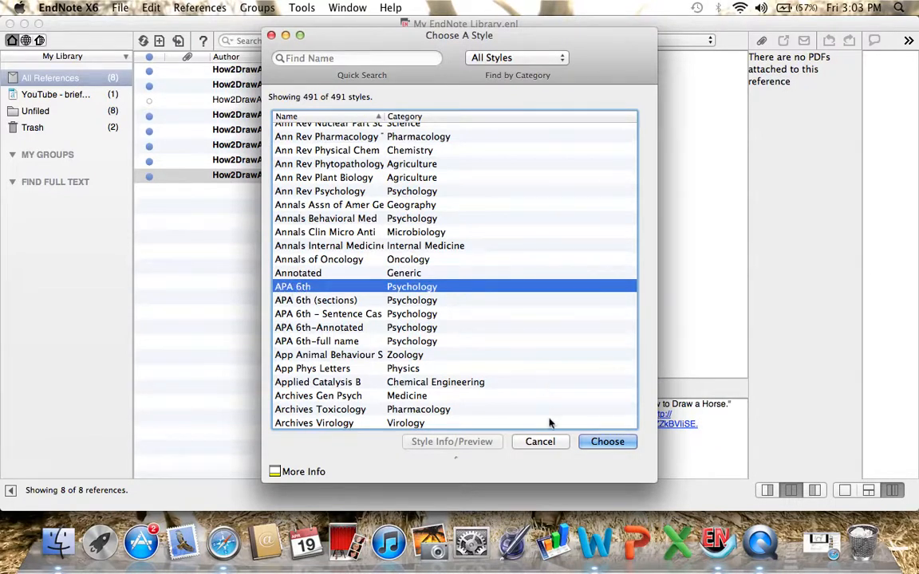
left_click(596, 443)
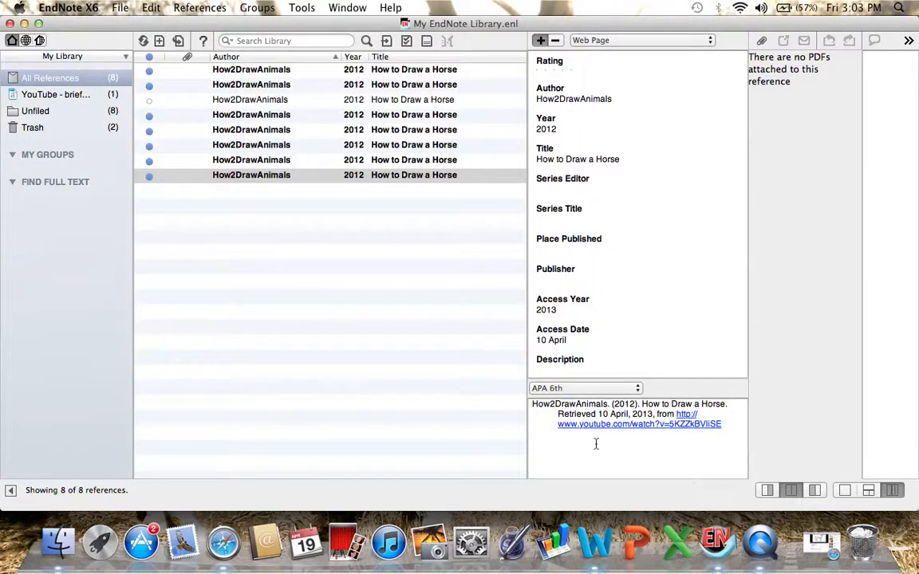
Insert the newest How2DrawAnimals reference from EndNote as a citation at the end of the last paragraph of the Word brief report
left_click(390, 175)
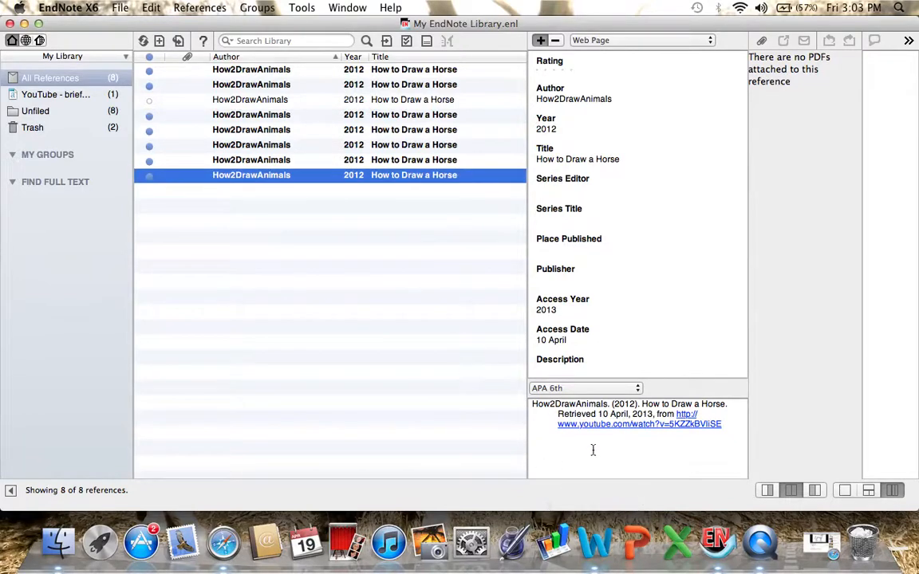
left_click(24, 24)
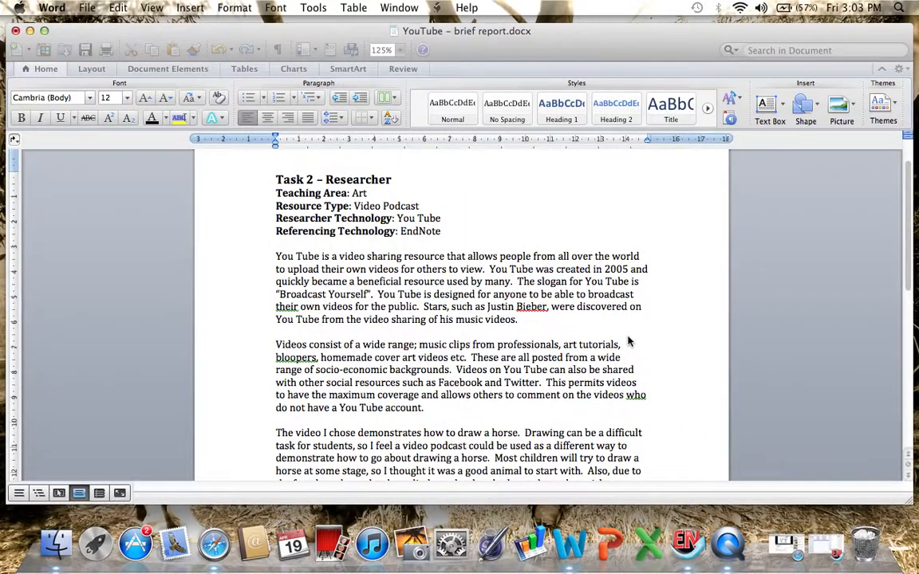
left_click(629, 340)
scroll(628, 341, "down", 5)
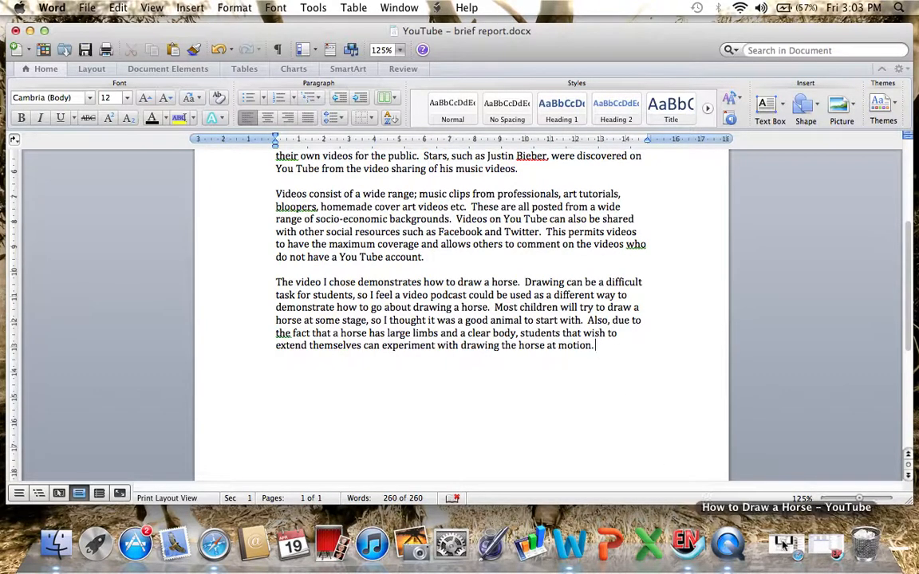
left_click(825, 548)
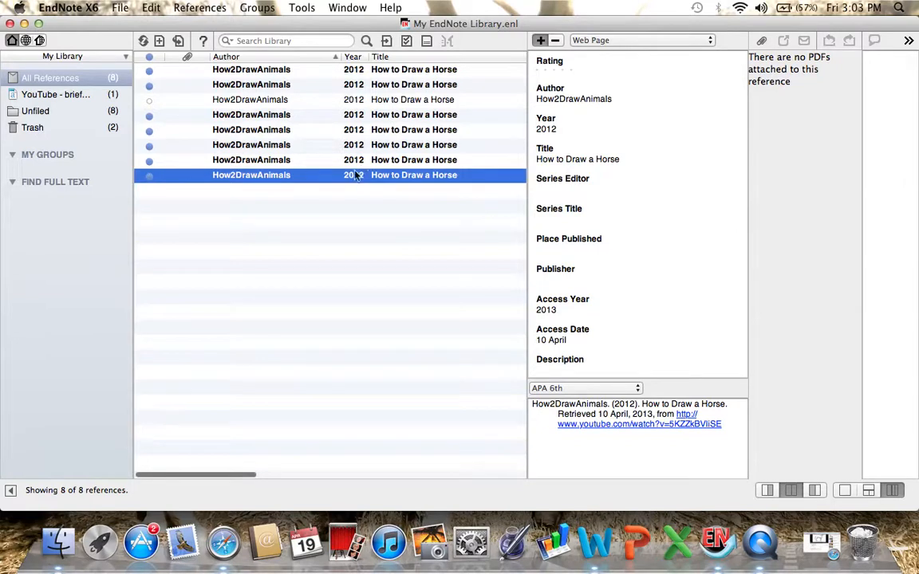
left_click(386, 41)
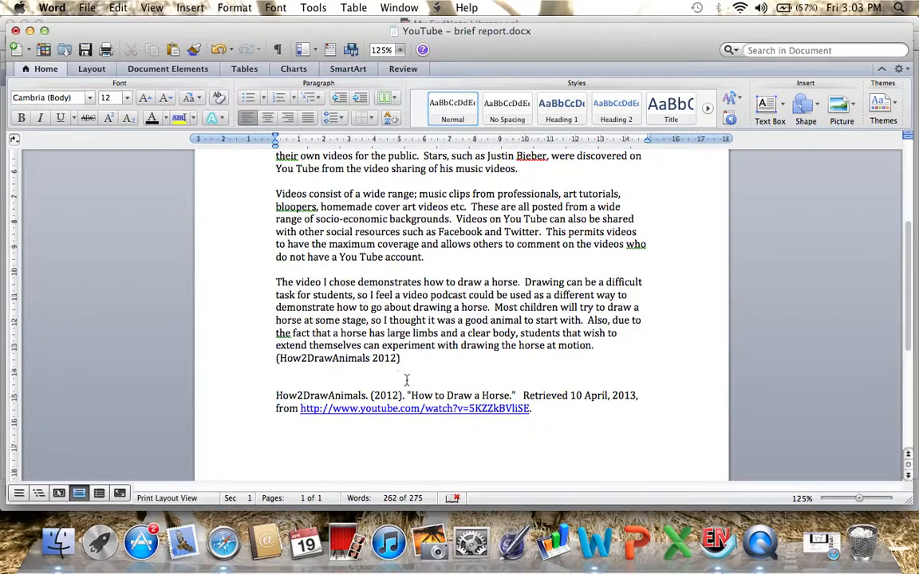
Add the heading "Reference" above the bibliography entry with blank lines separating it from the citation, and save the report
key("Return")
key("Return")
key("Return")
type("Reference")
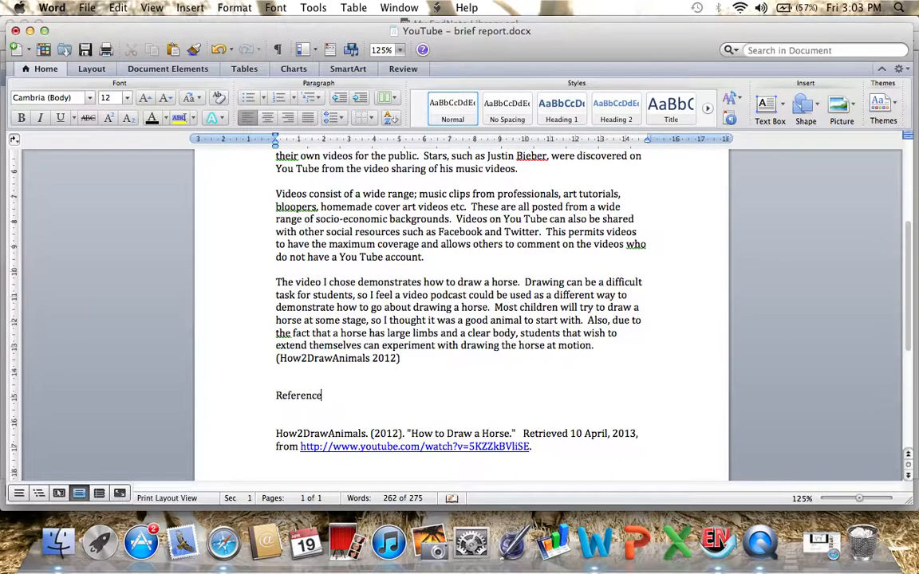
key("BackSpace")
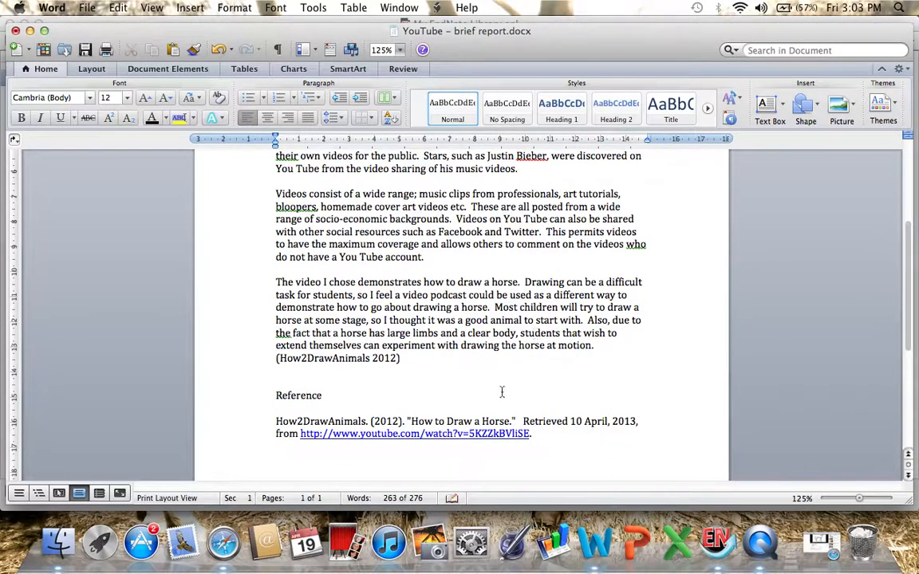
left_click(312, 373)
key("Return")
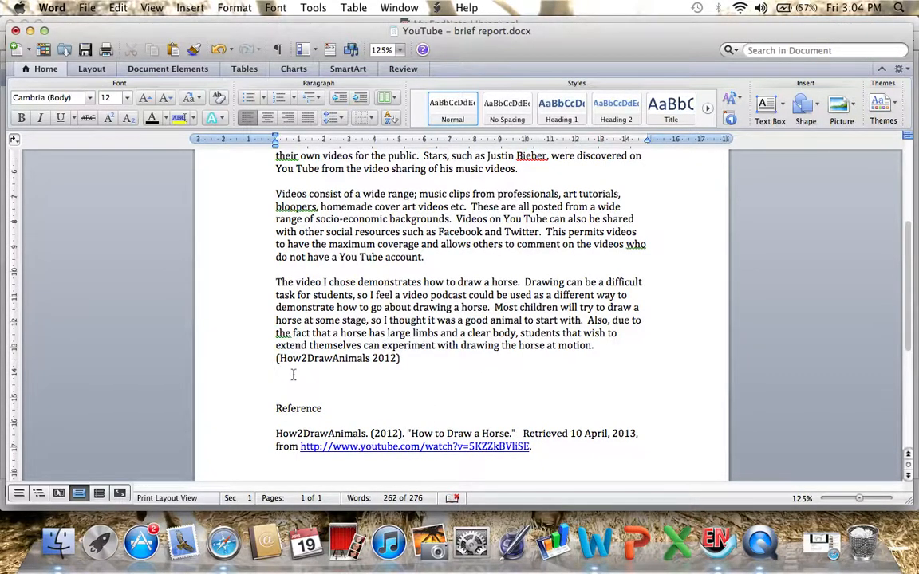
scroll(292, 375, "up", 5)
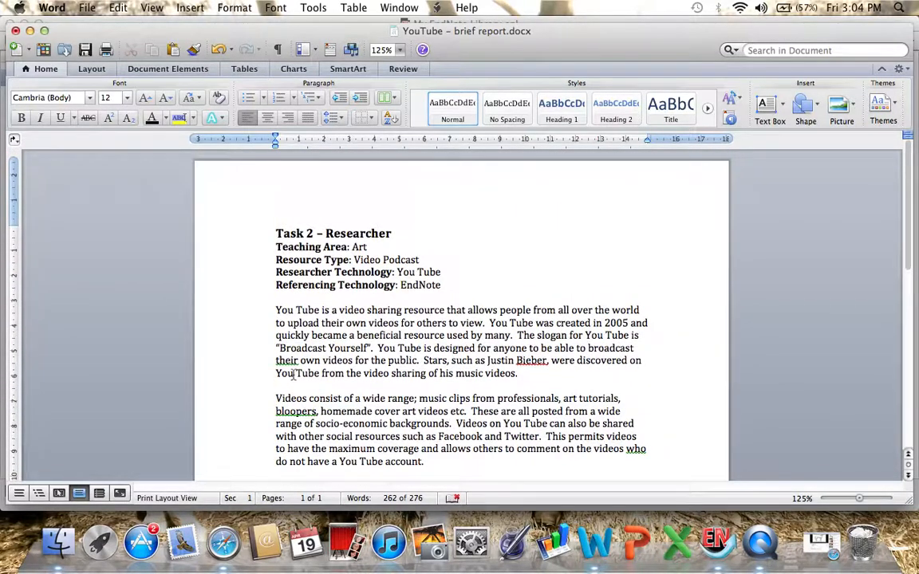
key("super+s")
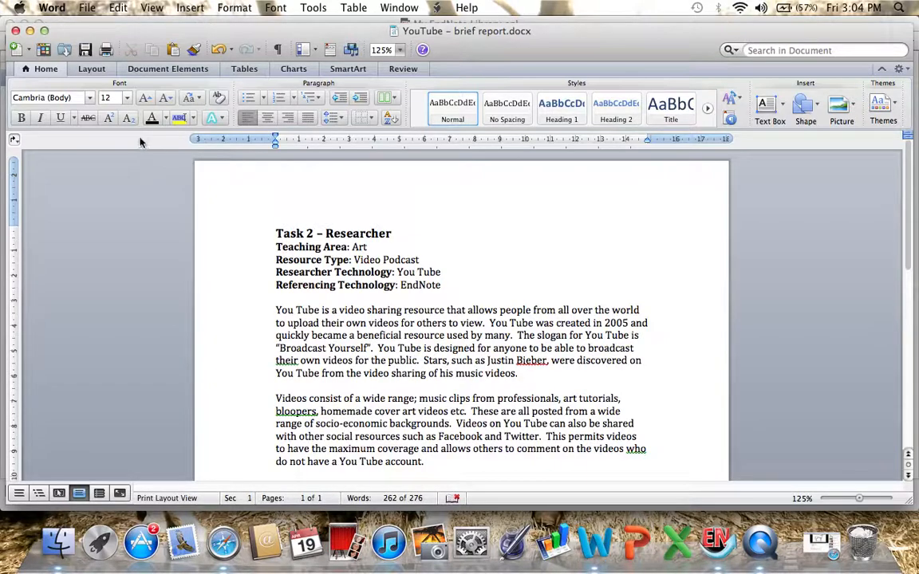